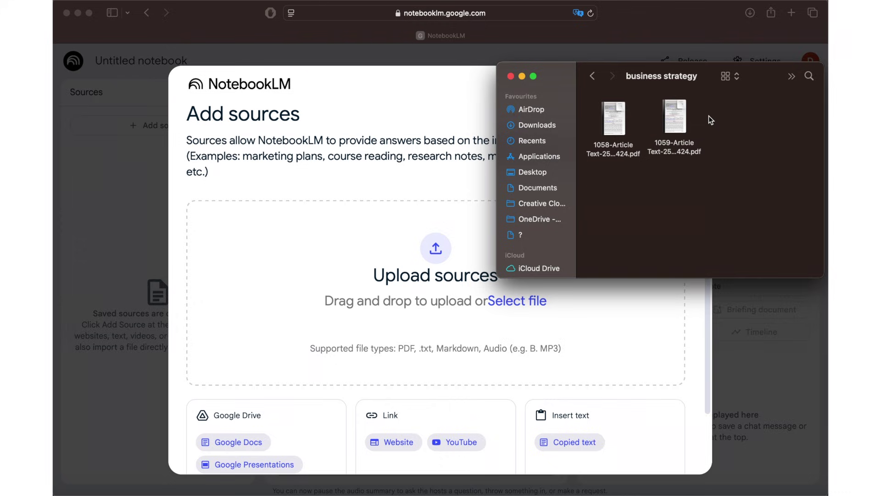
- Upload both business-strategy PDFs as sources and open the second article's source overview
left_click_drag(708, 115, 614, 117)
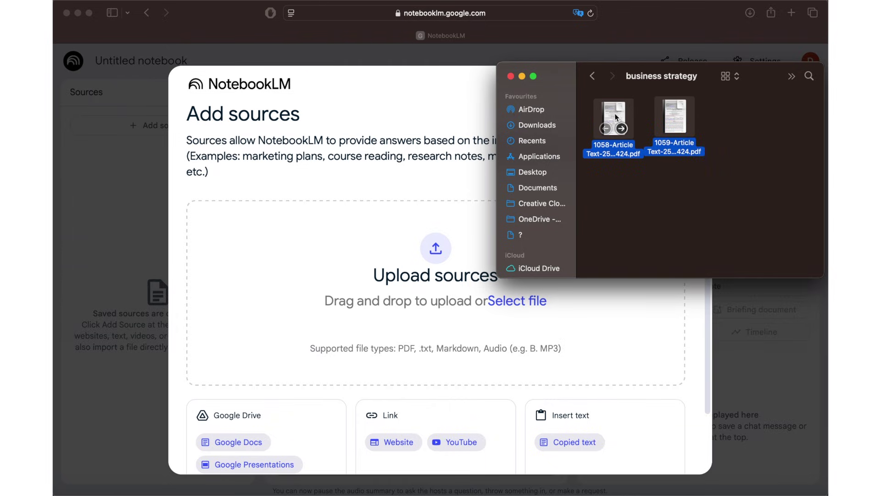
left_click_drag(615, 114, 447, 237)
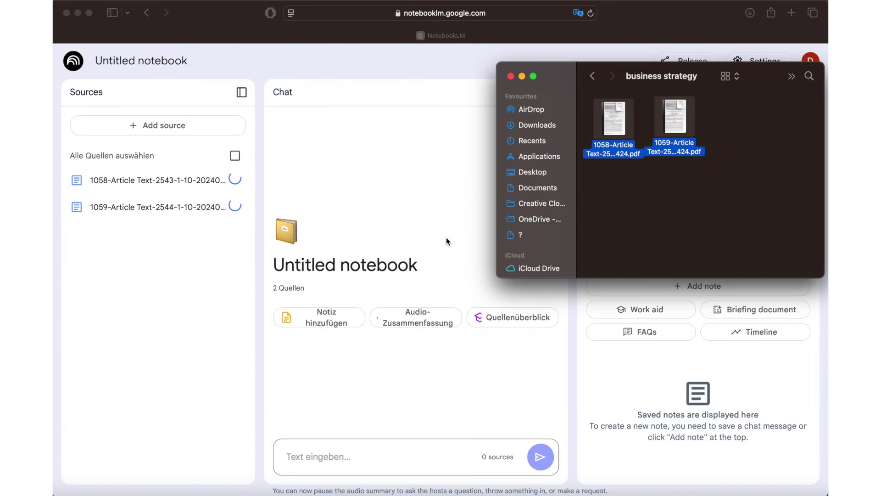
left_click(447, 238)
left_click(165, 212)
scroll(217, 390, "down", 2)
scroll(217, 389, "down", 3)
scroll(217, 389, "down", 3)
scroll(216, 387, "down", 5)
scroll(216, 387, "down", 3)
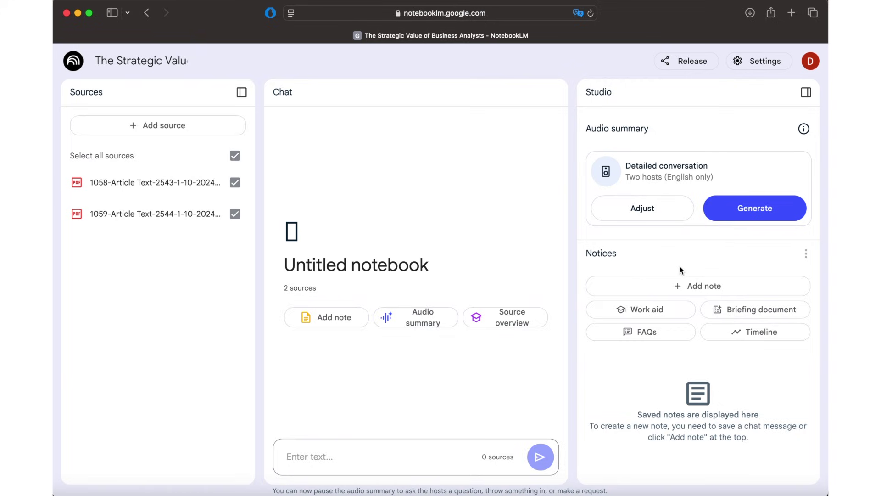
- Generate a briefing document from the IT strategy and business analysis sources and open it
left_click(731, 309)
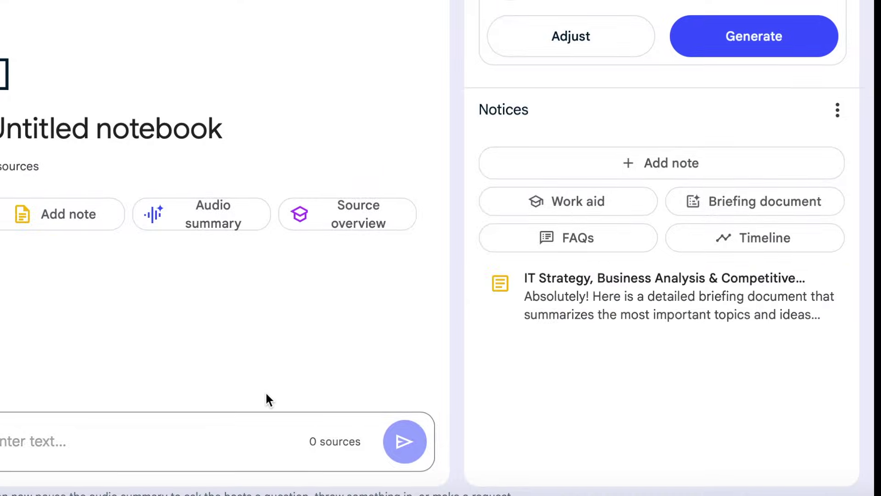
left_click(599, 313)
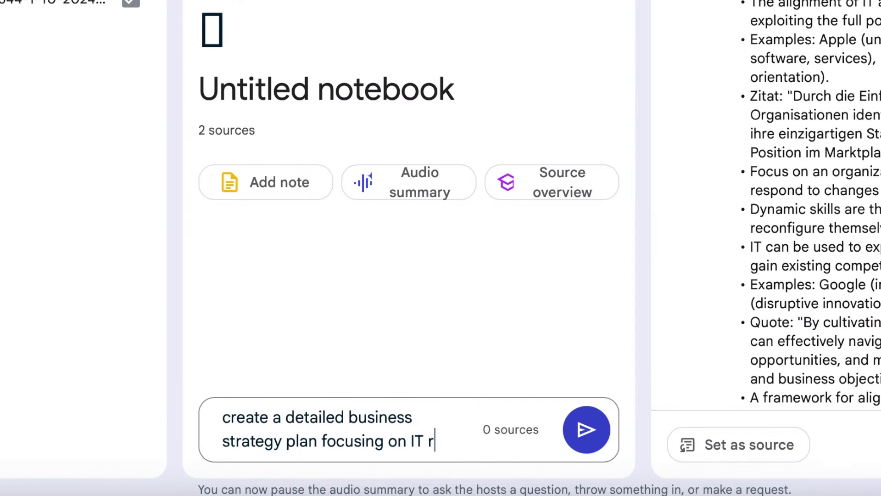
type("esources")
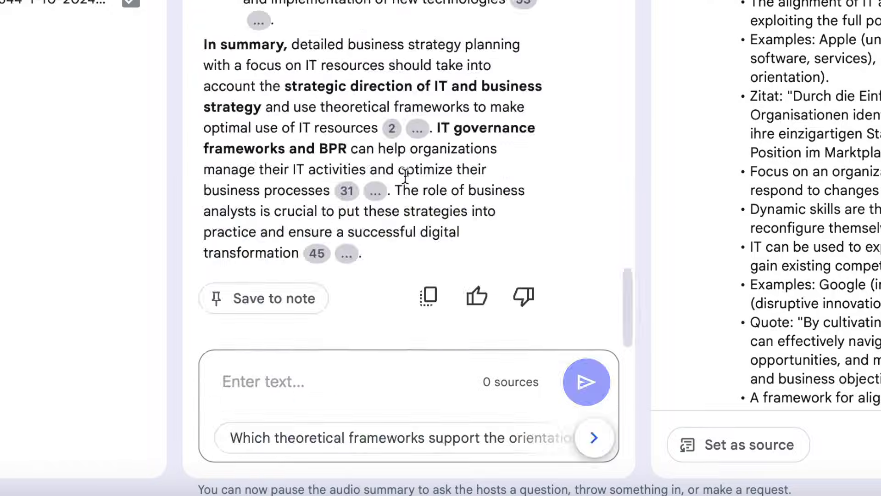
scroll(406, 177, "up", 2)
scroll(406, 176, "up", 5)
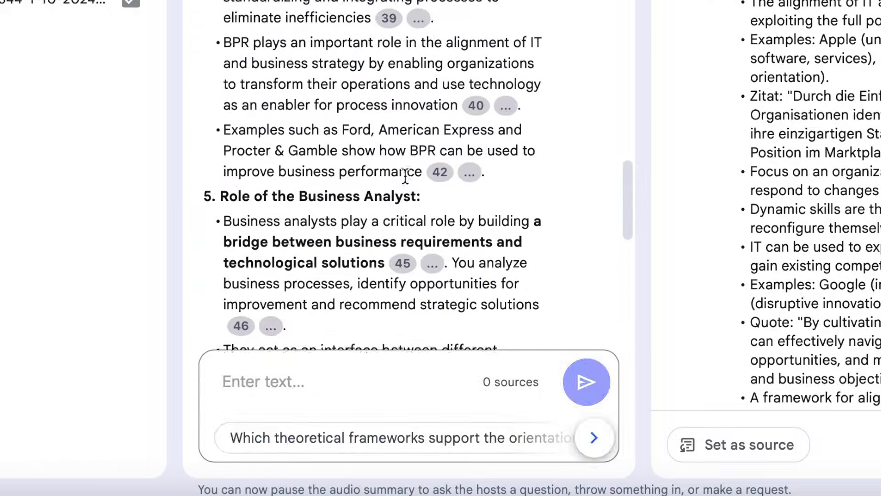
scroll(405, 176, "up", 5)
scroll(416, 235, "up", 3)
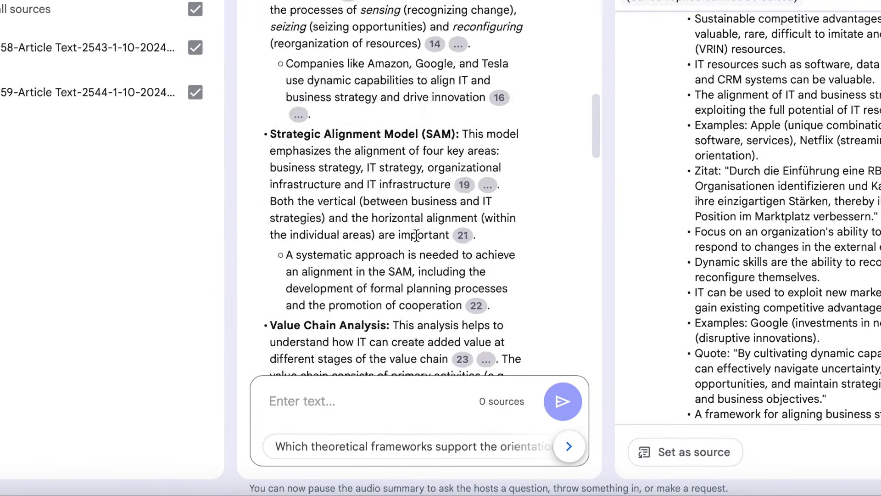
scroll(416, 235, "up", 5)
scroll(416, 234, "up", 5)
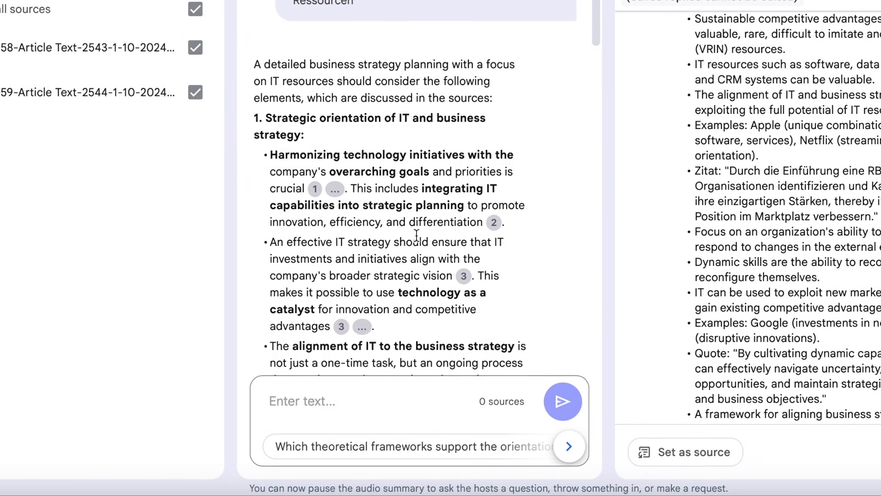
scroll(416, 234, "down", 2)
scroll(417, 234, "down", 1)
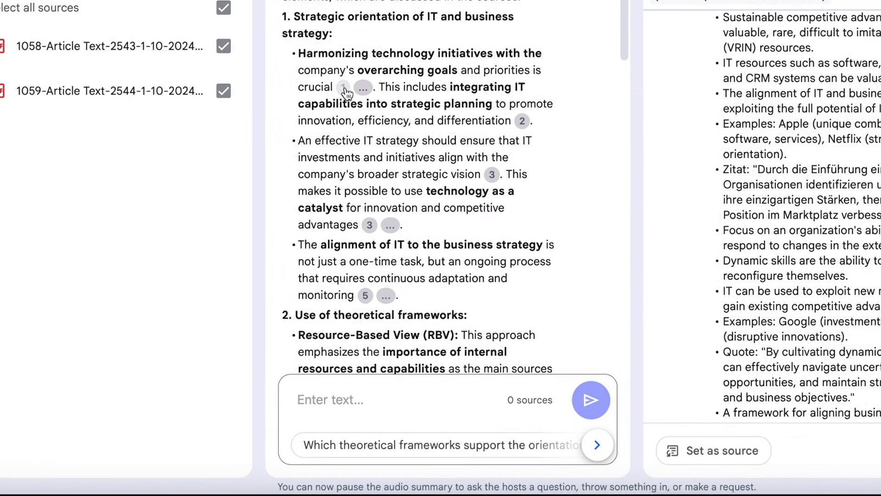
- Check a cited source passage, then ask the suggested follow-up about theoretical frameworks
left_click(316, 90)
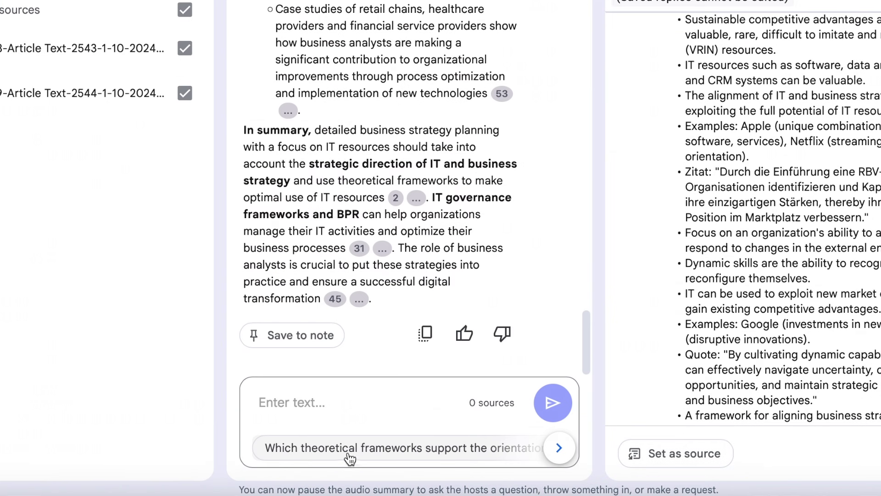
left_click(350, 448)
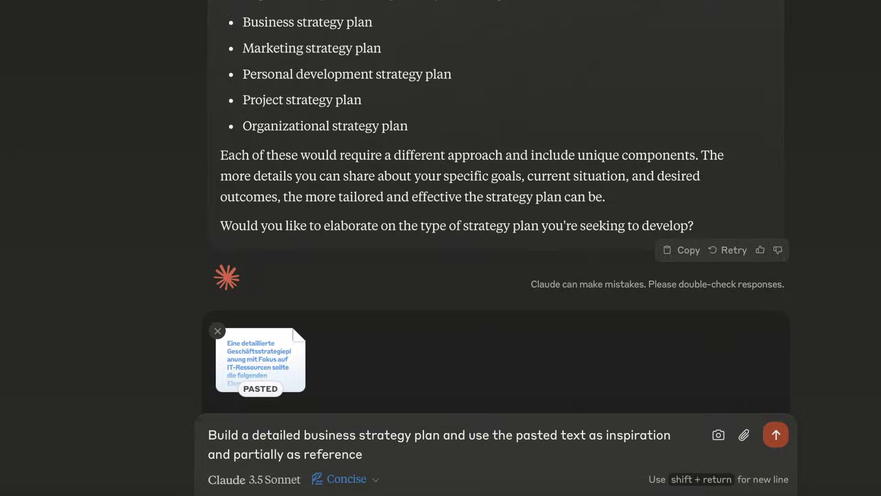
- Send Claude the pasted NotebookLM answer with the request for a detailed strategy plan
key("Return")
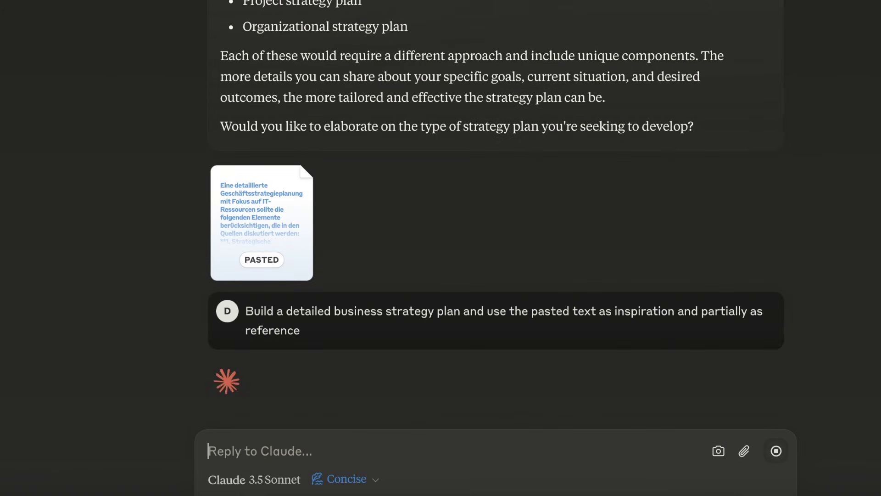